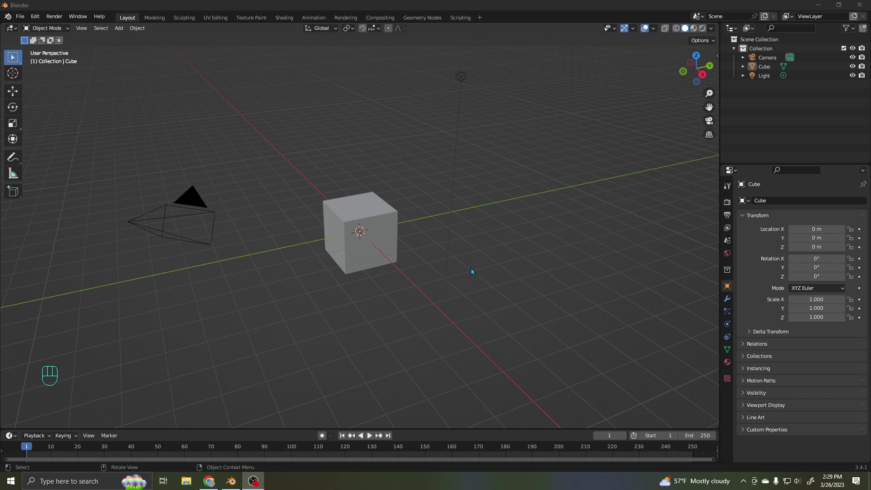
- Scale the cube uniformly down to 0.133 and frame it in the view
scroll(472, 270, up, 3)
scroll(467, 269, down, 2)
middle_drag(464, 269, 467, 273)
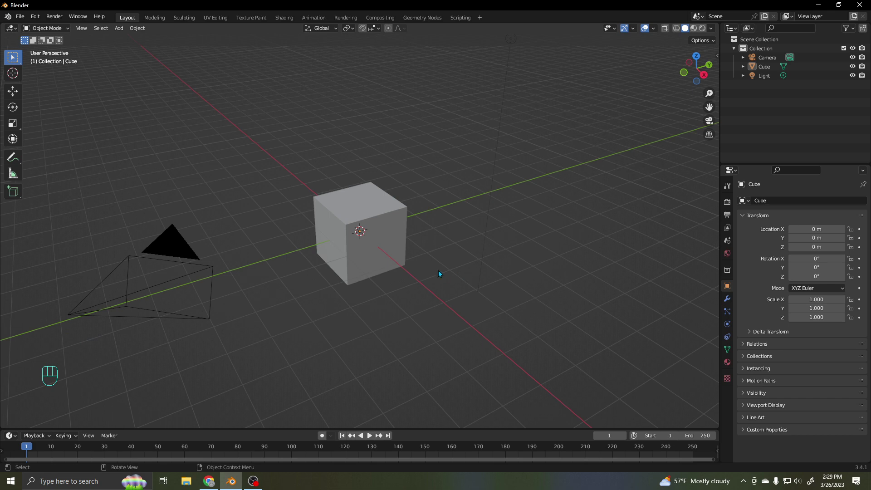
click(402, 255)
key(s)
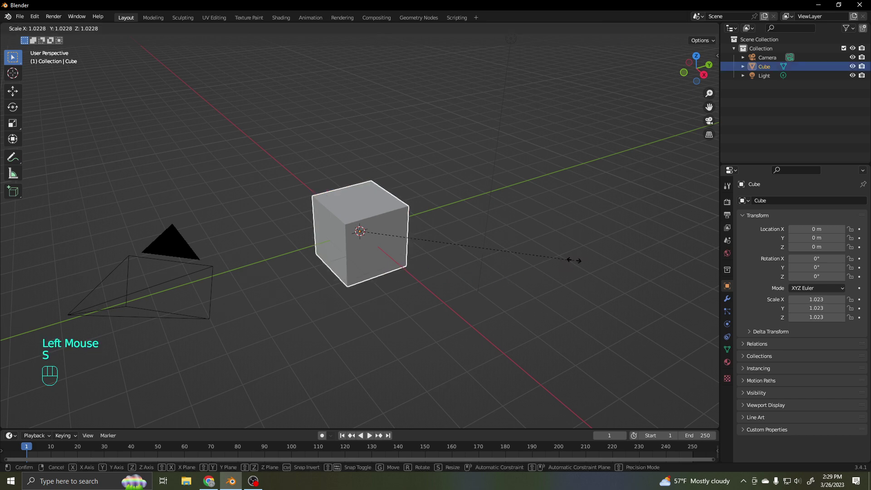
click(386, 242)
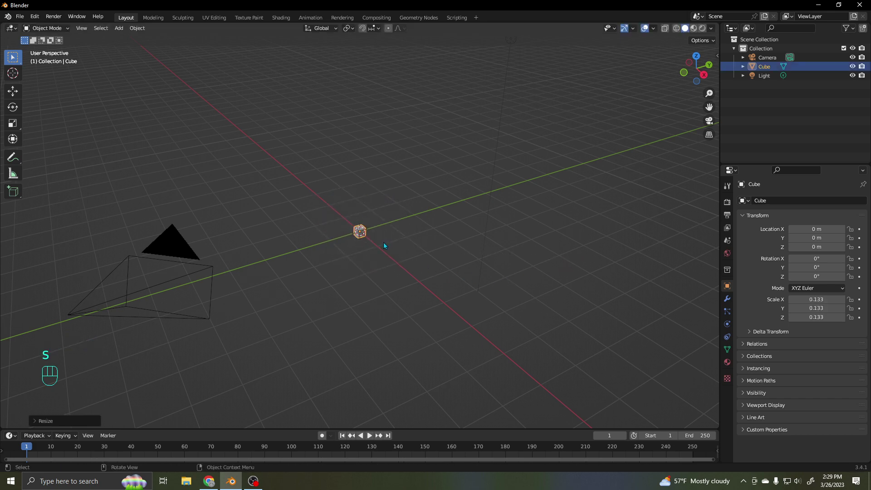
key(KP_Decimal)
- Flatten the cube's Y and Z scale to 0.019 to form a thin bar
scroll(387, 244, down, 2)
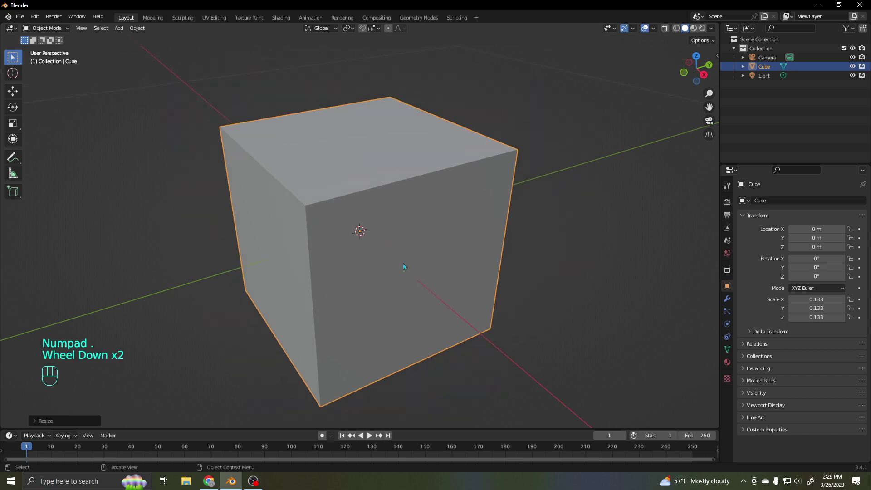
scroll(406, 267, down, 2)
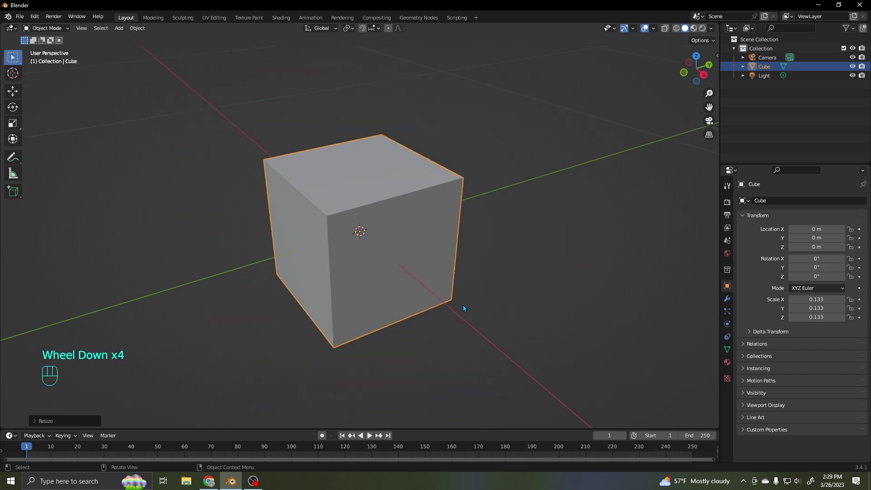
key(s)
key(shift+x)
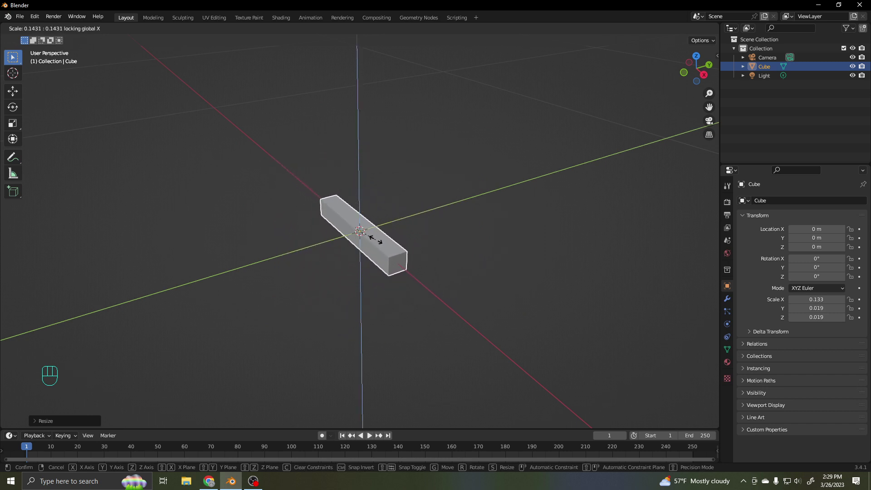
click(377, 241)
middle_drag(414, 272, 376, 269)
scroll(399, 276, down, 1)
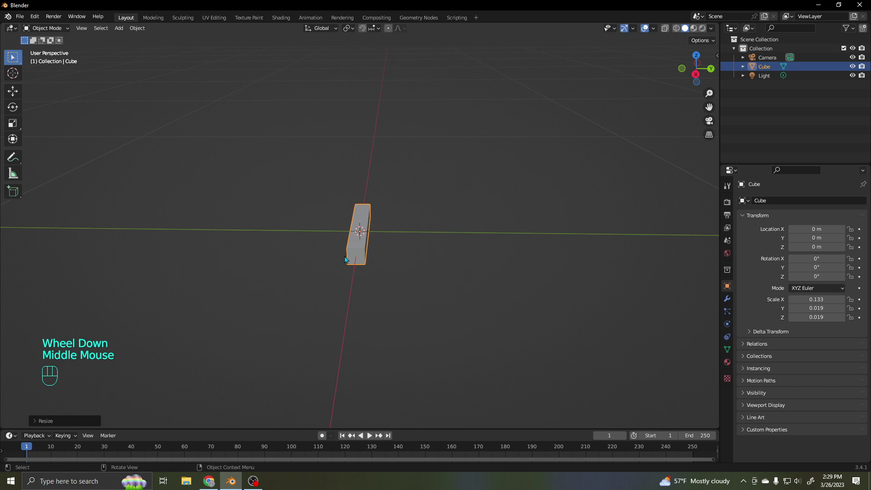
- In edge-select Edit Mode, extrude an edge up and to the left as the first wing
key(Tab)
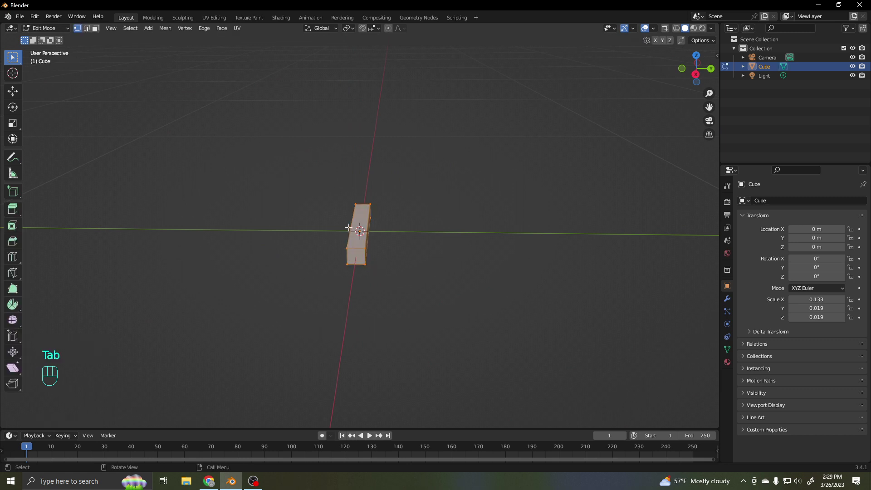
key(2)
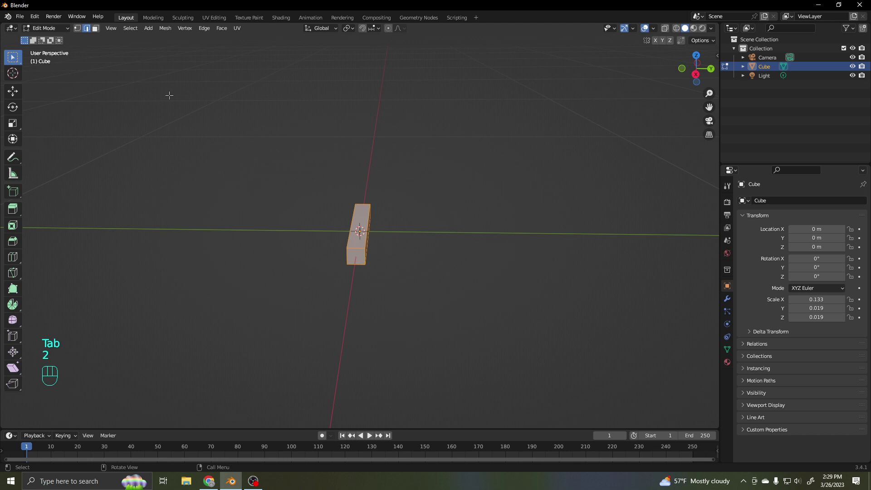
click(348, 225)
middle_drag(395, 246, 399, 230)
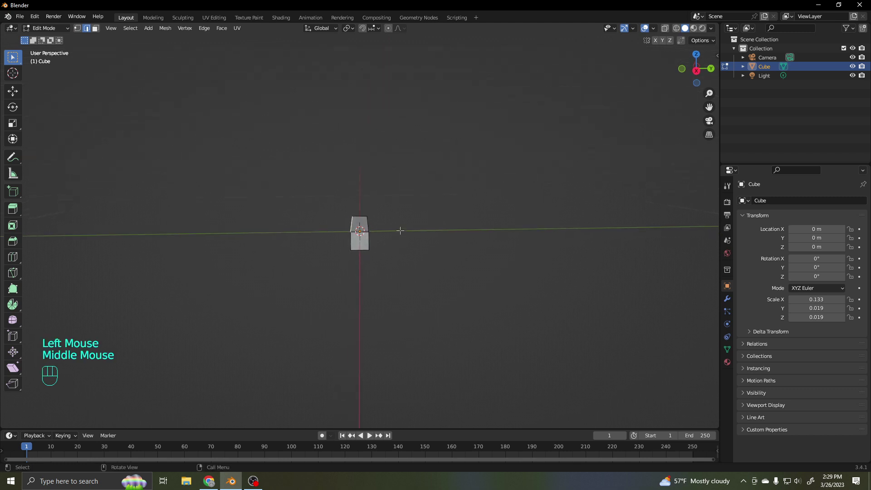
key(KP_3)
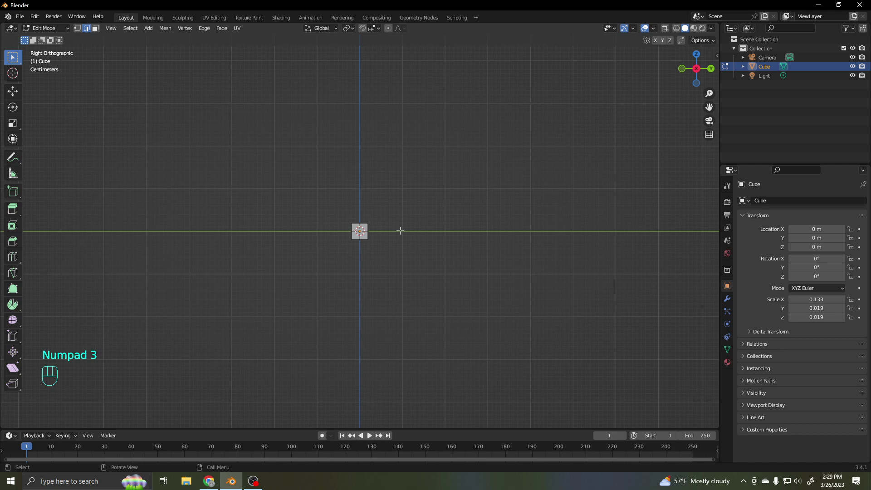
key(e)
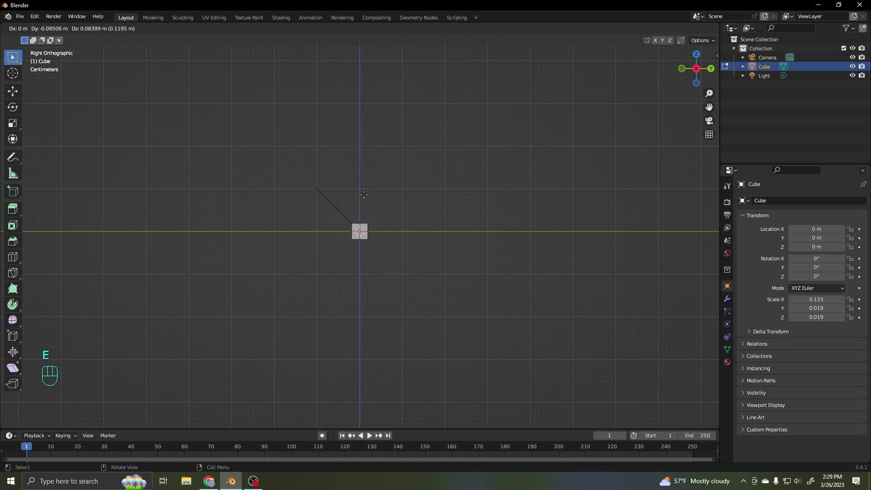
click(366, 195)
middle_drag(381, 219, 374, 223)
- Extrude another edge up and to the right as the second wing
click(373, 227)
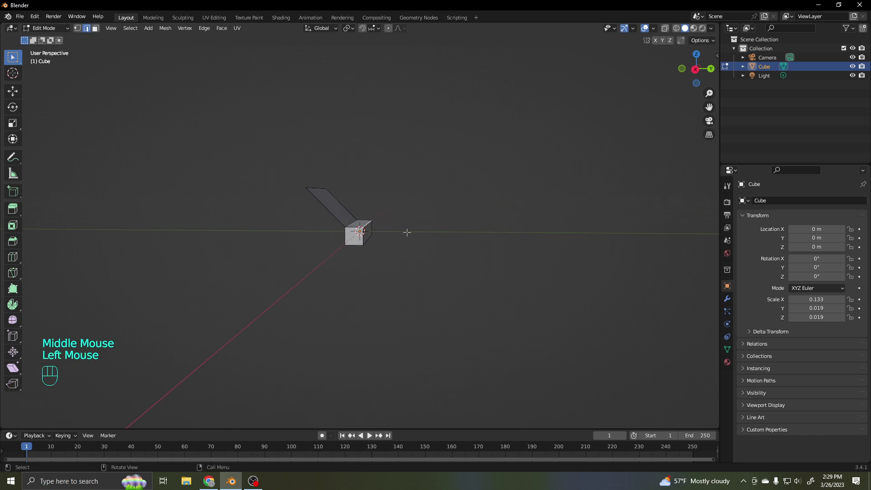
key(KP_3)
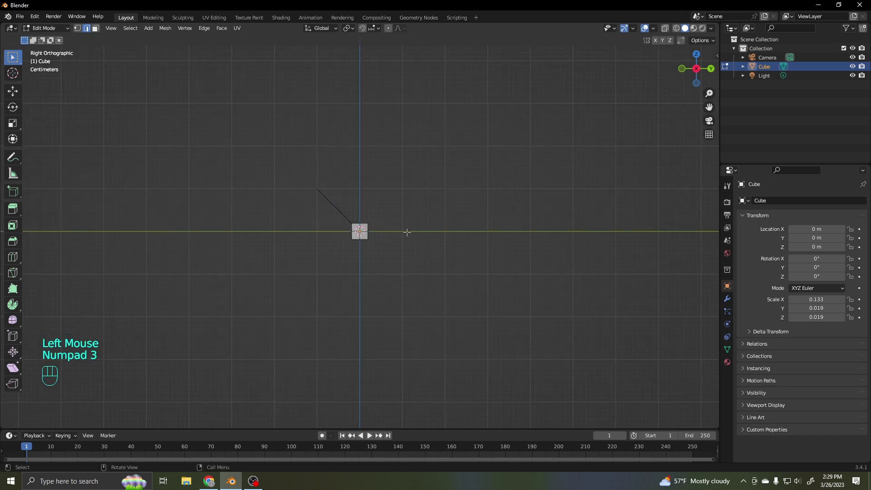
key(e)
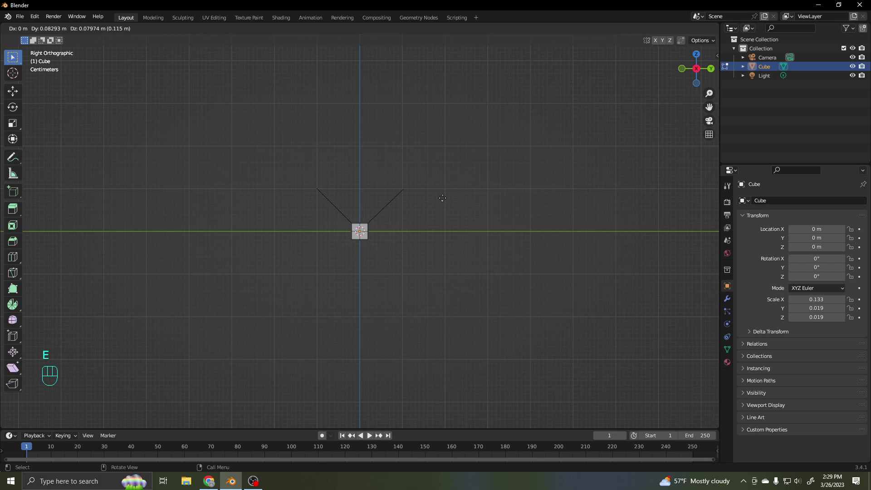
click(442, 199)
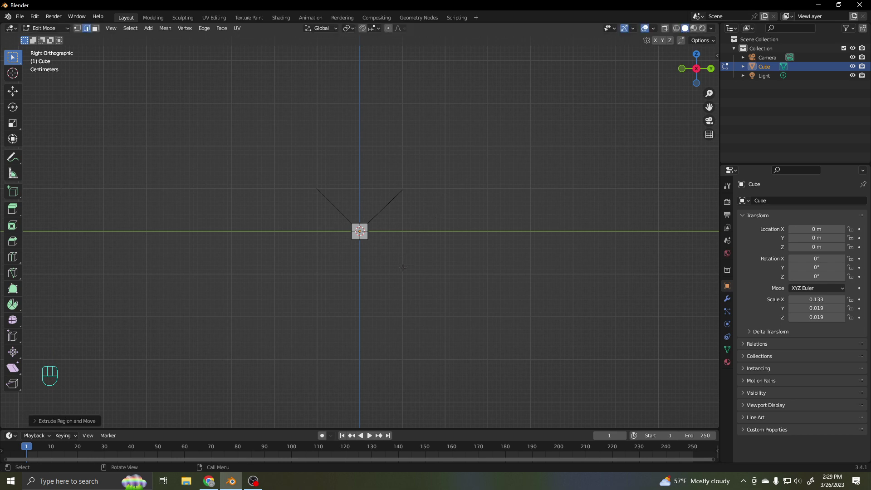
mouse_move(407, 262)
middle_down()
mouse_move(399, 273)
mouse_move(369, 267)
mouse_move(426, 273)
mouse_move(390, 266)
mouse_move(408, 271)
mouse_move(401, 275)
middle_up()
- Add a Basis shape key and a second shape key in Object Data Properties
key(Tab)
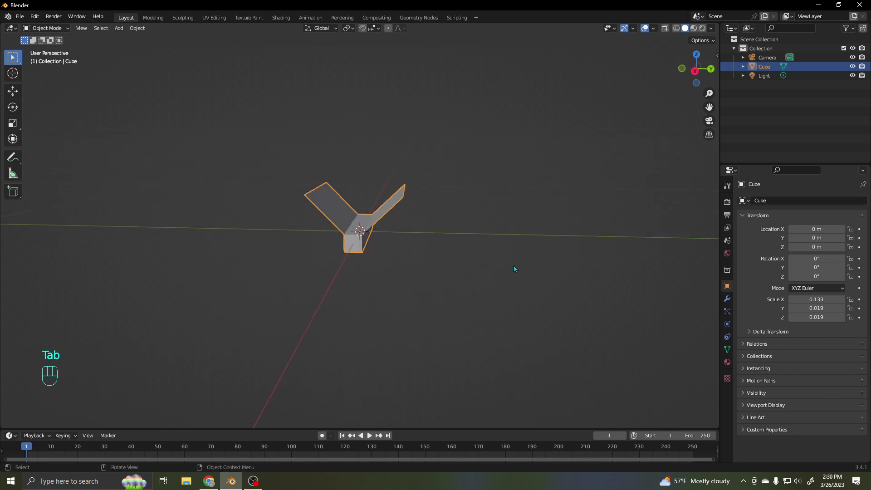
click(727, 349)
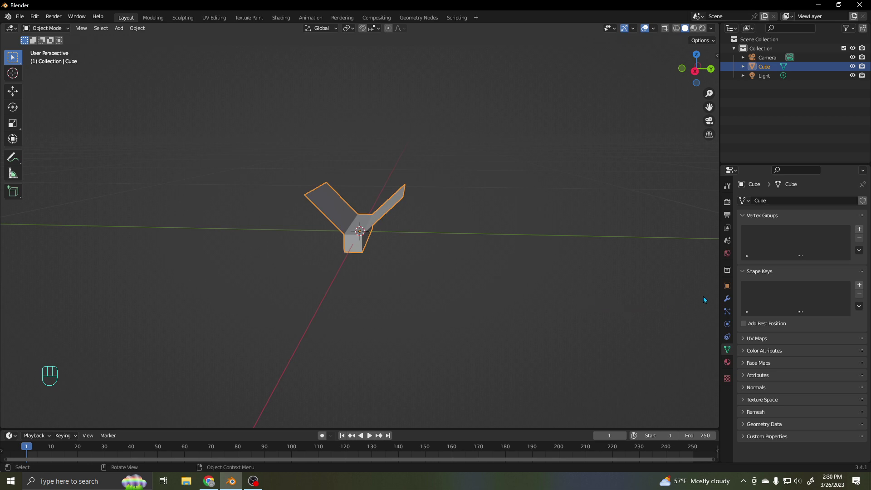
click(859, 284)
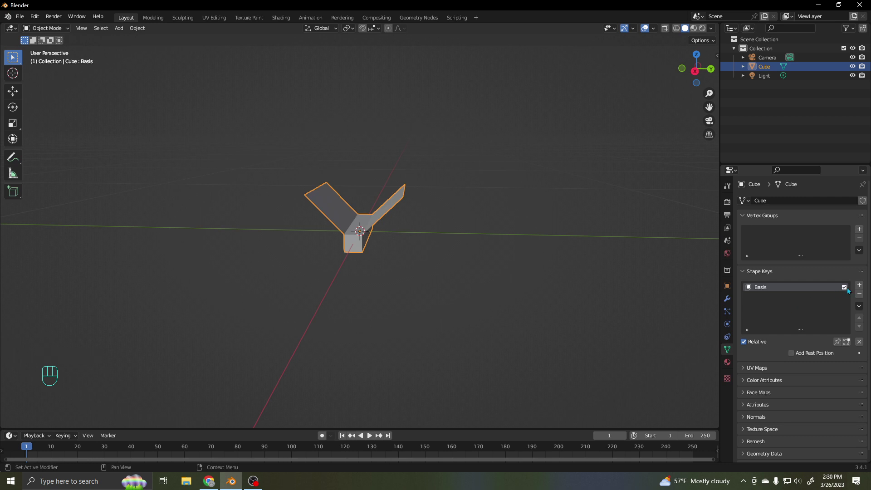
click(859, 285)
- Rename the second shape key 'Down Flap' and reenter Edit Mode on the mesh
click(763, 296)
click(763, 296)
text(Down Flap)
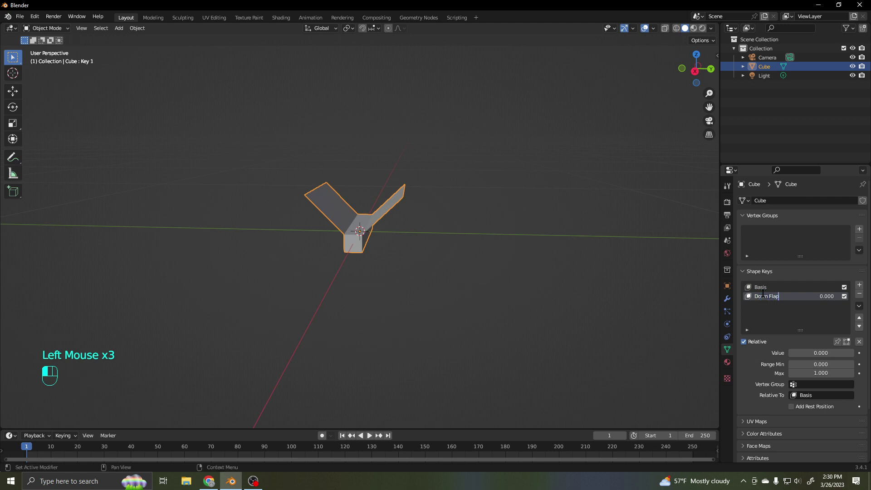
key(Return)
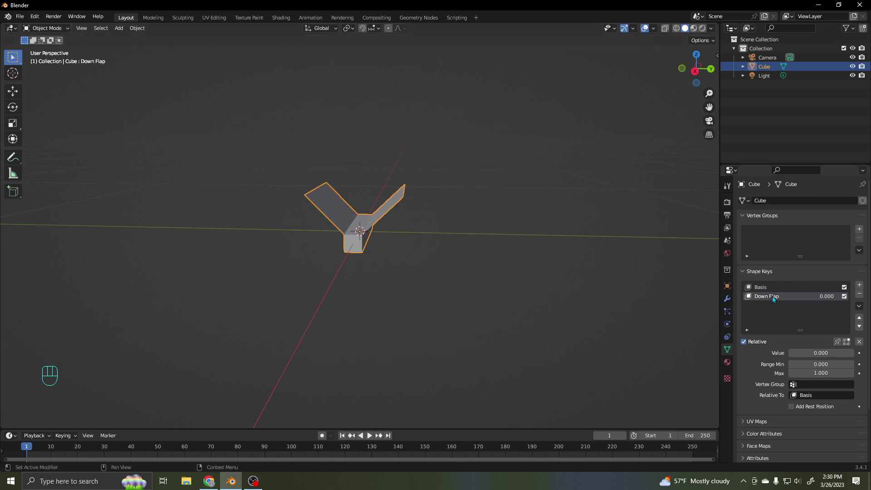
key(Tab)
- Lower both wings' top edges 0.1446 m in the Down Flap key, then return to Object Mode
key(2)
click(318, 192)
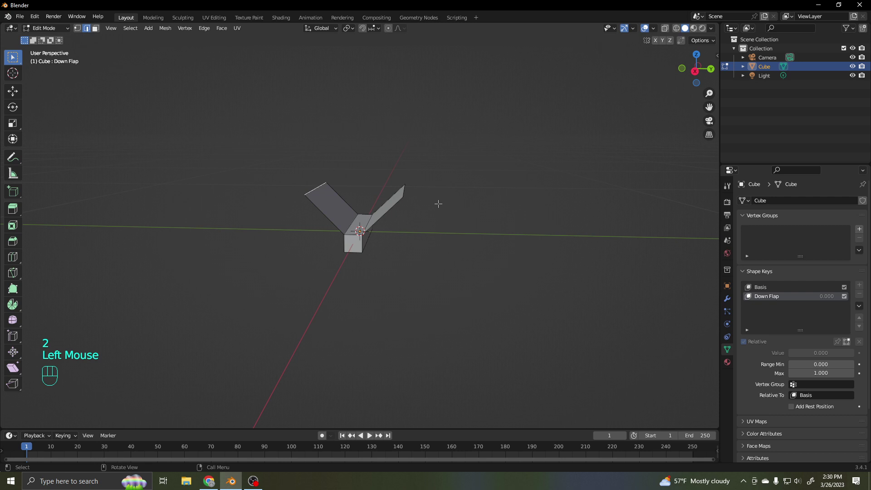
shift+click(407, 191)
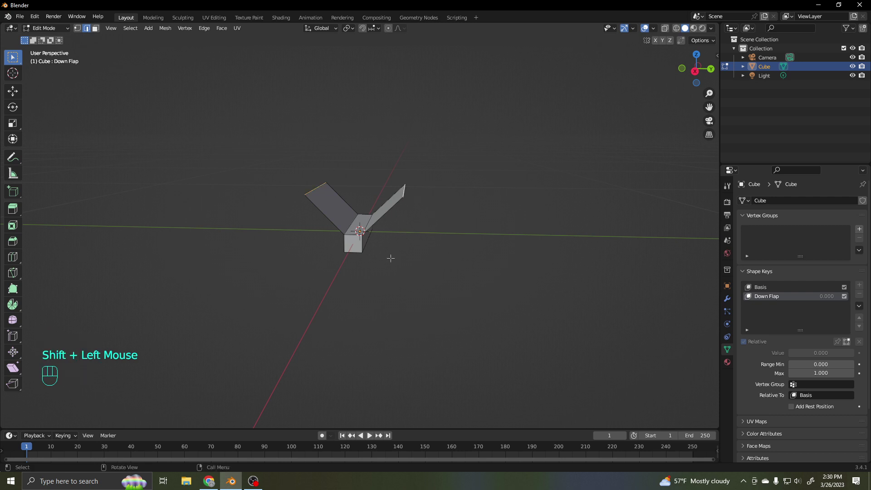
key(KP_3)
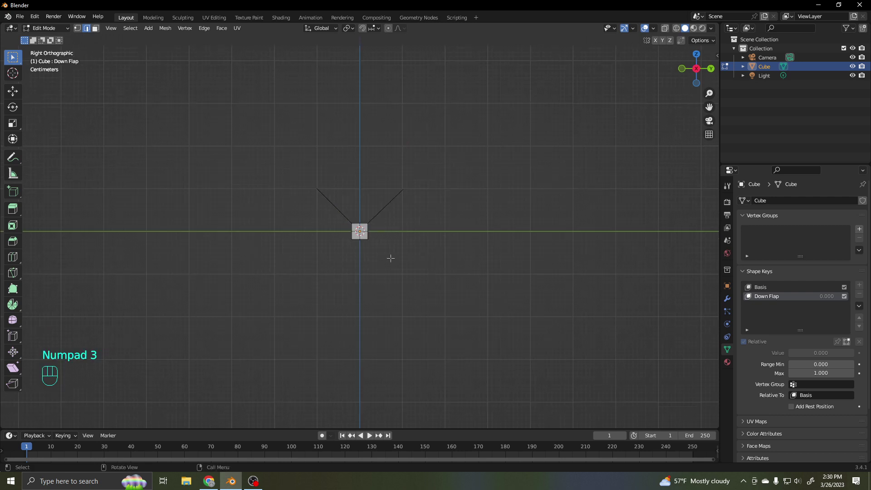
key(g)
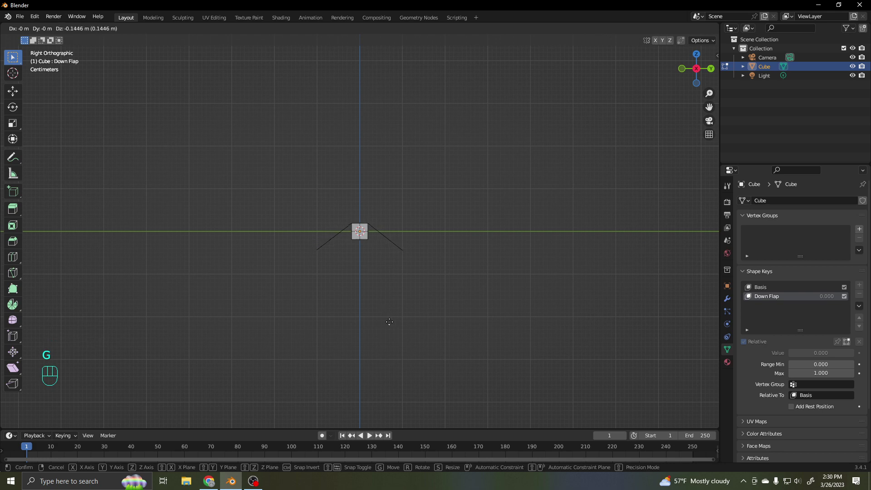
click(389, 323)
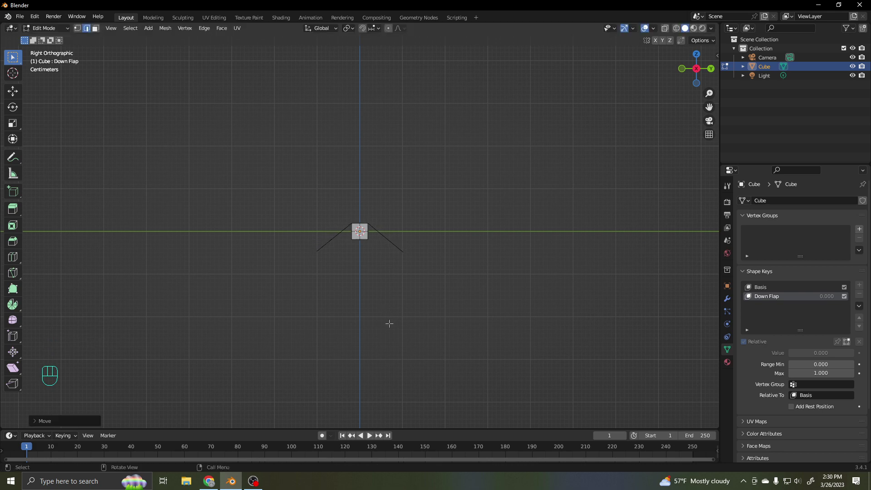
middle_drag(419, 271, 402, 291)
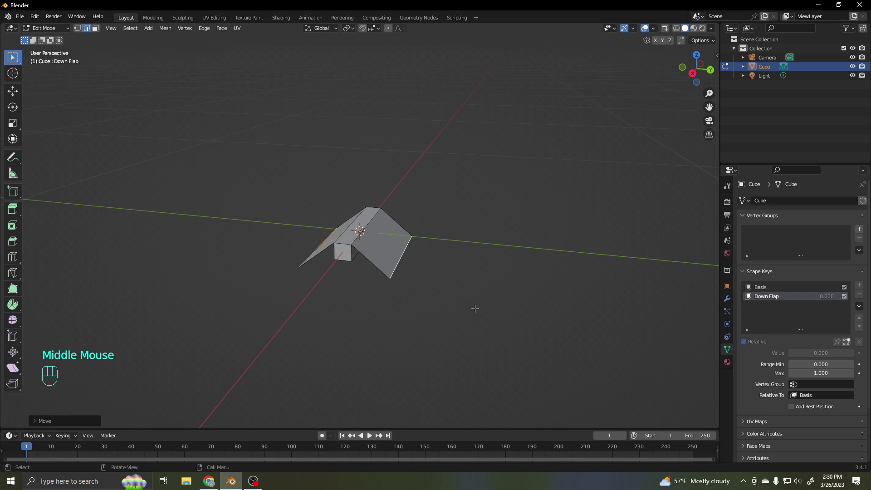
key(Tab)
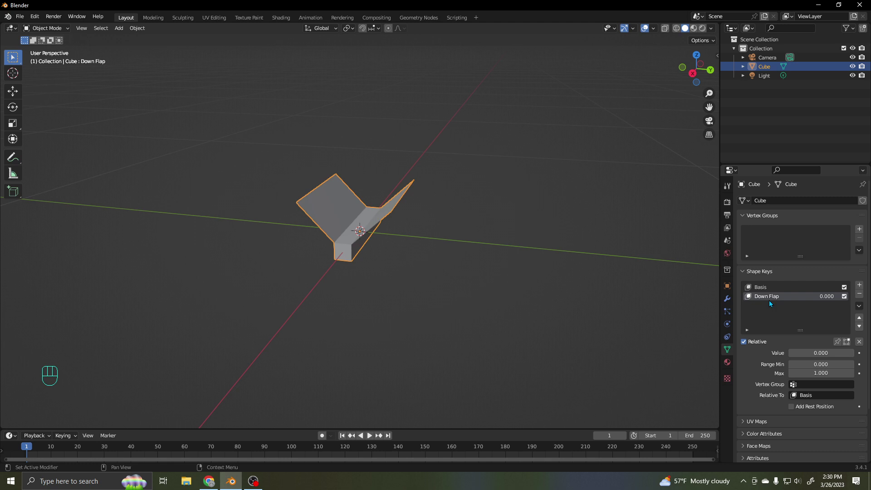
- Preview the Down Flap value, reset it to 0.000, and enlarge the timeline area
mouse_move(804, 352)
mouse_down()
mouse_move(860, 353)
mouse_move(789, 353)
mouse_up()
middle_drag(599, 322, 527, 313)
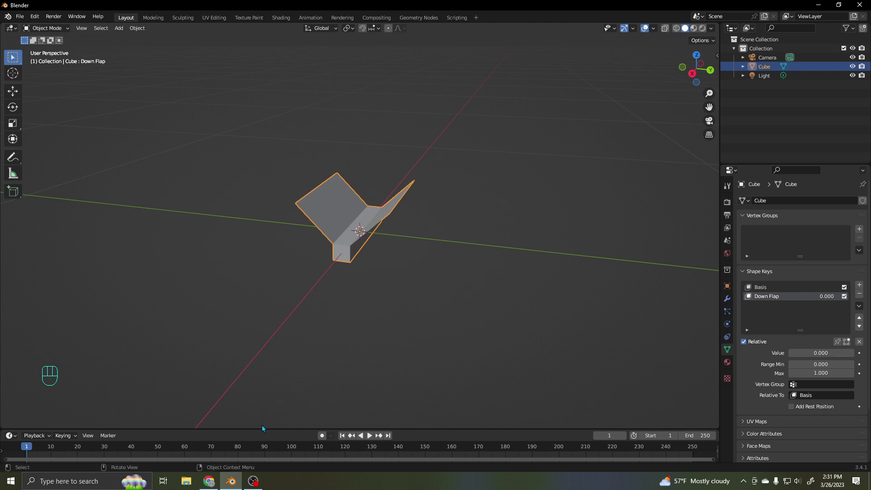
drag(261, 429, 259, 391)
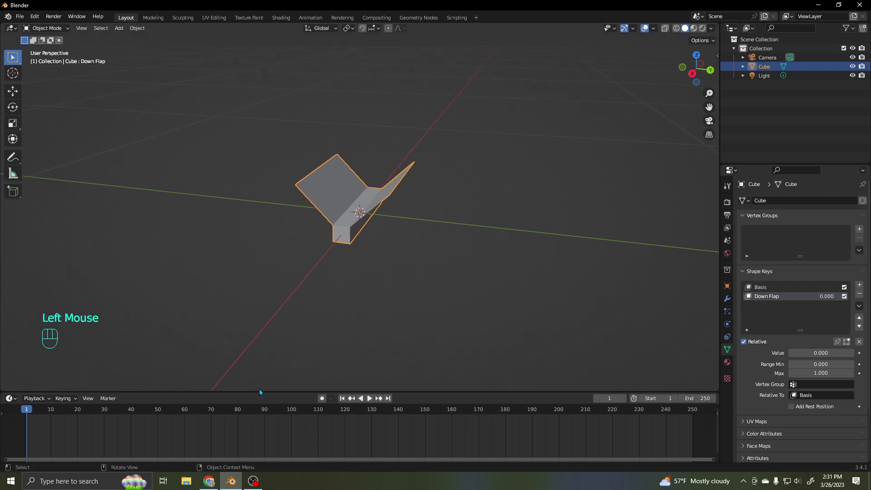
- Switch the timeline to the Graph Editor and keyframe Down Flap at 0 on frame 1
click(14, 398)
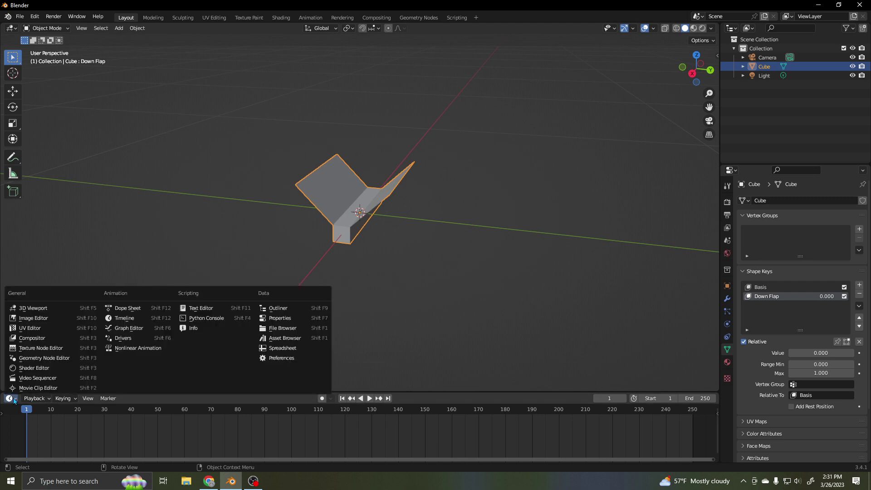
click(131, 328)
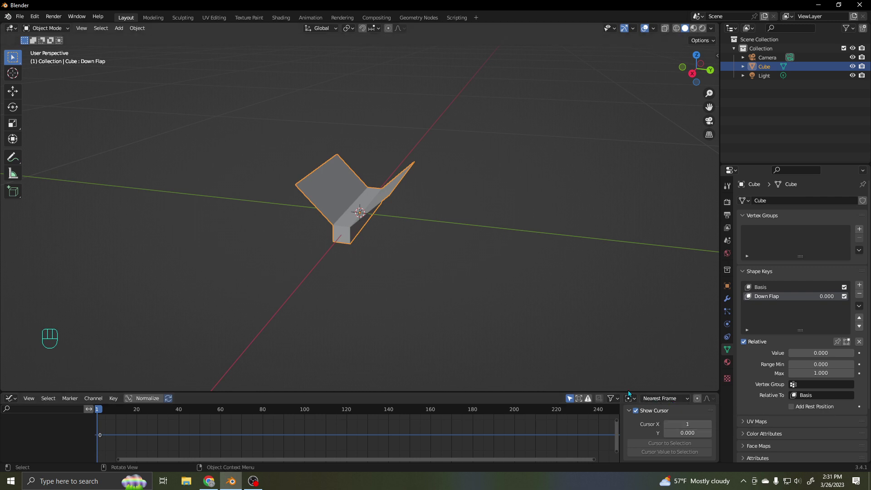
click(785, 296)
click(762, 297)
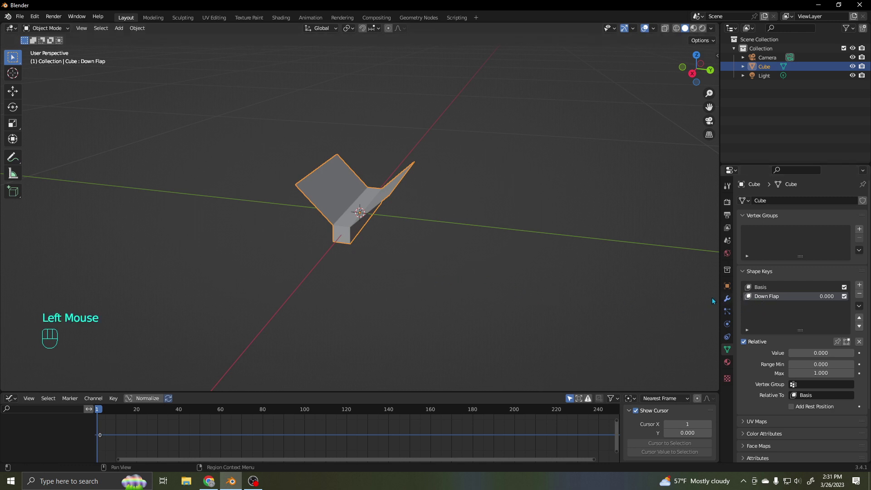
click(753, 296)
click(811, 353)
click(860, 357)
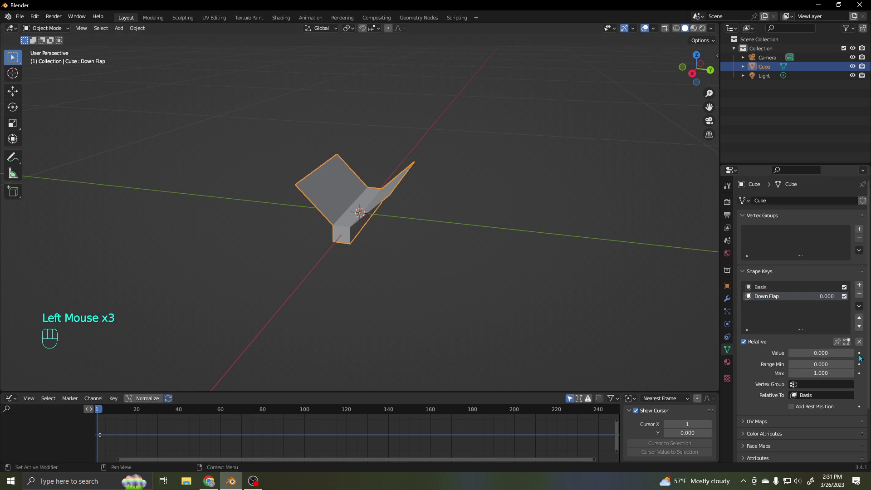
click(859, 354)
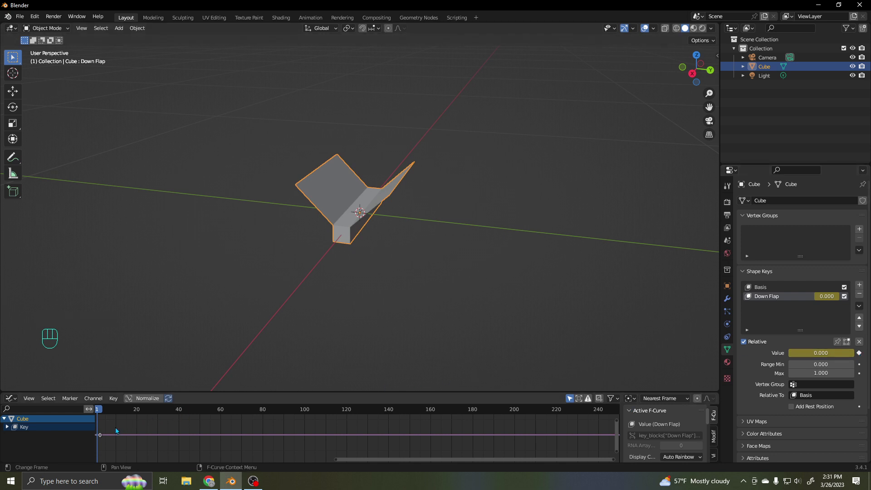
- Keyframe Down Flap at 1.000 on frame 6 and 0.000 on frame 11, then frame the curve
key(Right)
key(Right)
key(Right)
key(Right)
key(Right)
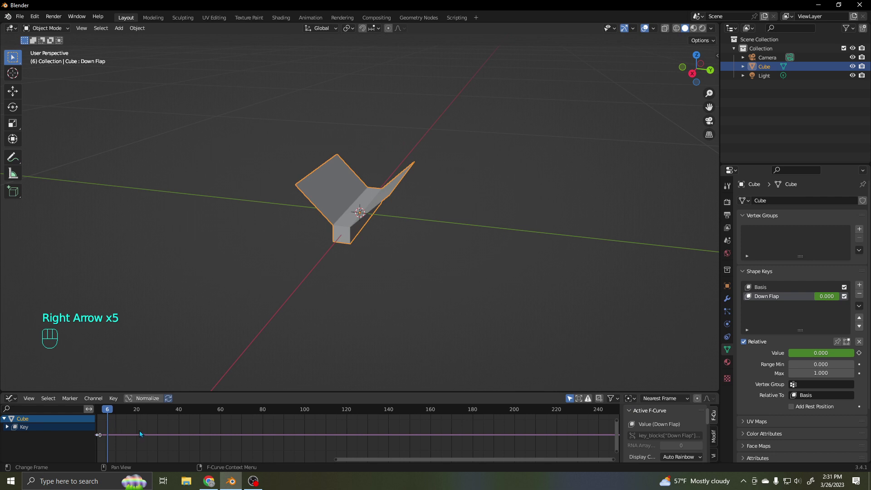
drag(819, 360, 856, 356)
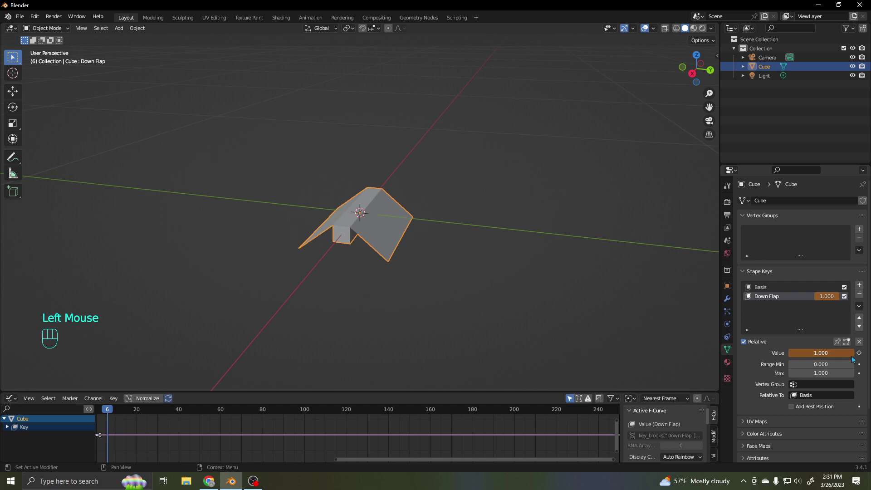
click(858, 354)
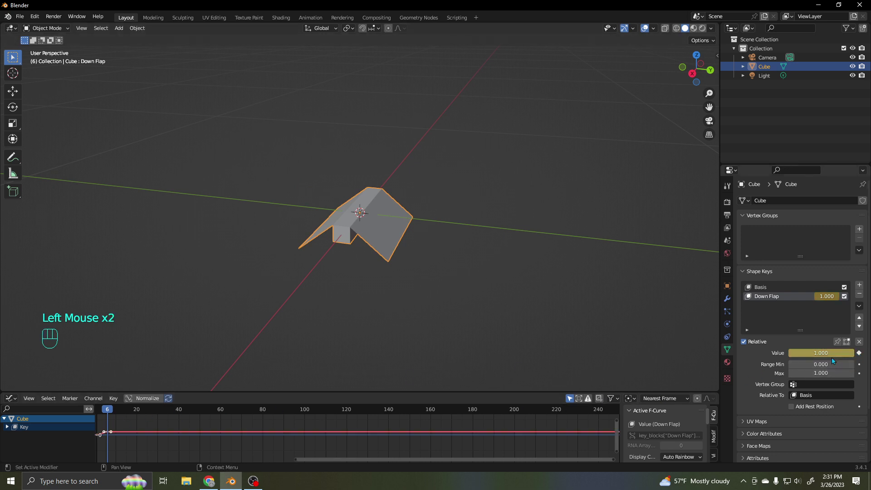
key(Right)
key(Right)
key(Right)
key(Right)
key(Right)
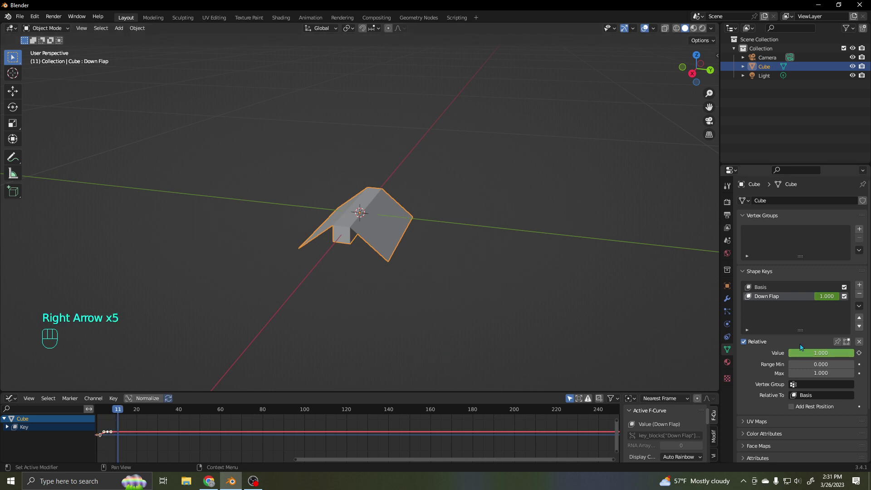
drag(821, 353, 788, 353)
click(859, 353)
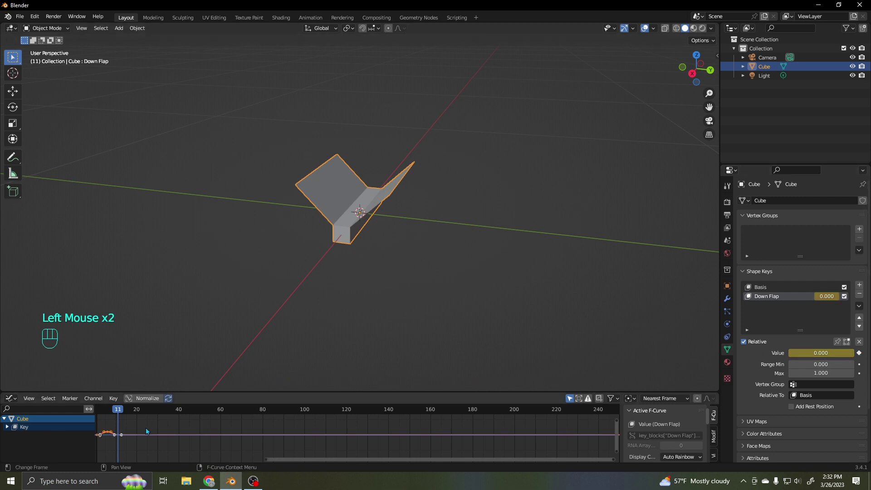
scroll(143, 427, up, 2)
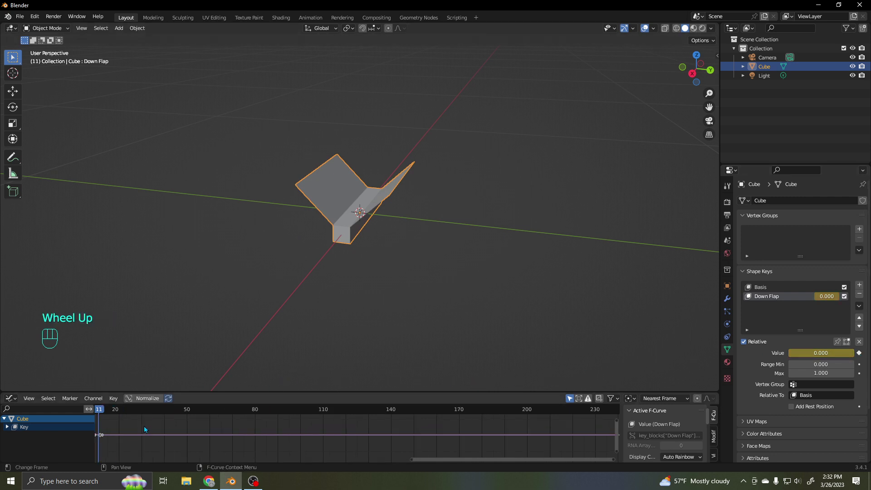
scroll(222, 440, up, 3)
middle_click(213, 437)
middle_drag(213, 437, 232, 438)
scroll(154, 440, up, 1)
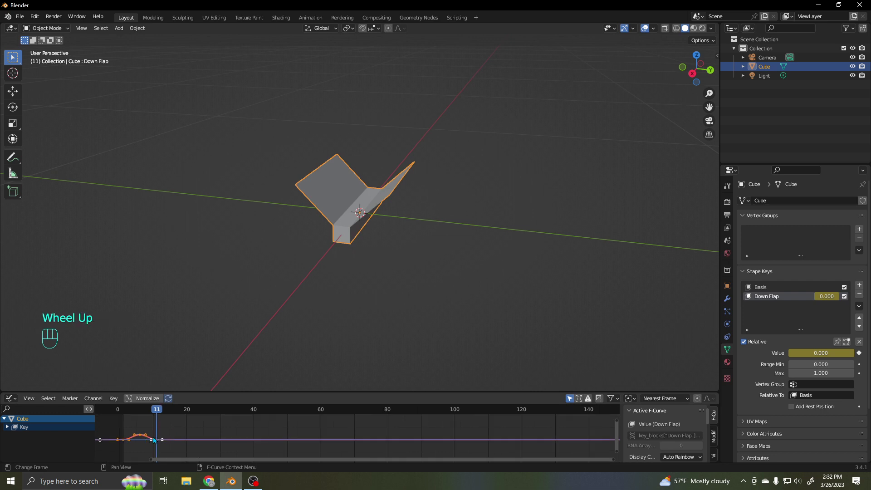
scroll(154, 439, up, 1)
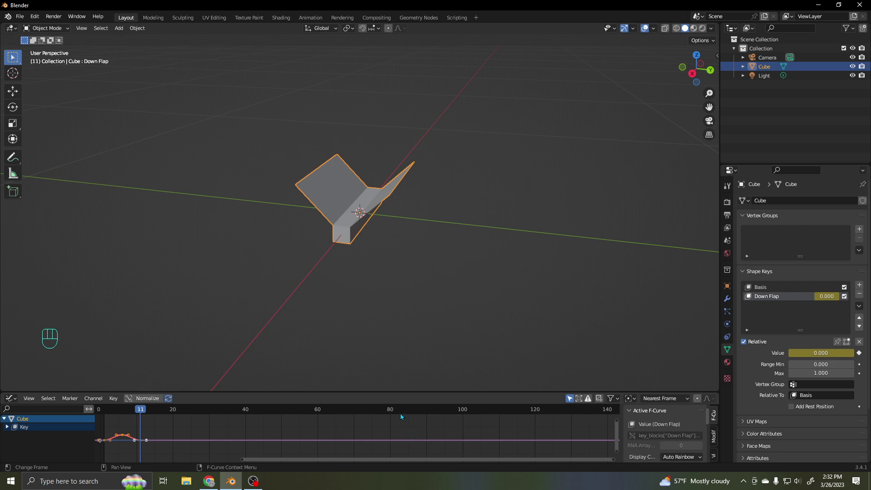
- Play the flap animation from near the start, then scrub back to the beginning
click(108, 410)
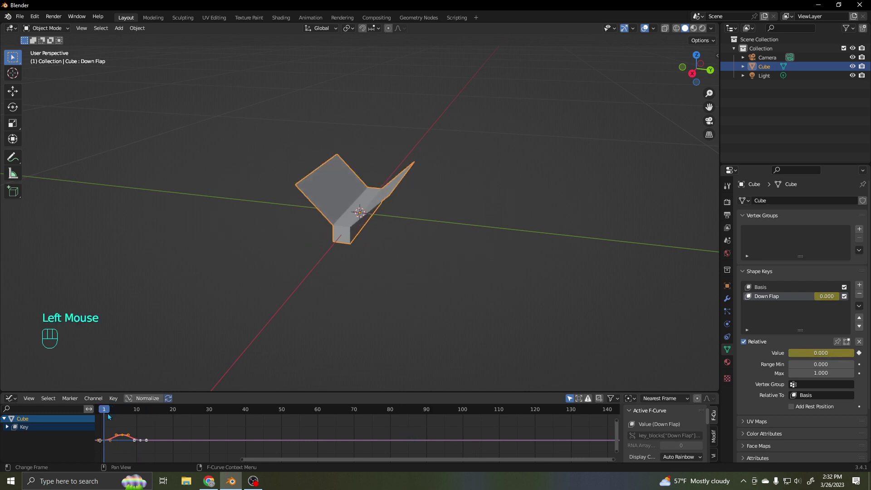
key(space)
drag(177, 414, 104, 420)
- Add a Cycles modifier to the Down Flap F-curve and play the looping animation
drag(671, 390, 669, 318)
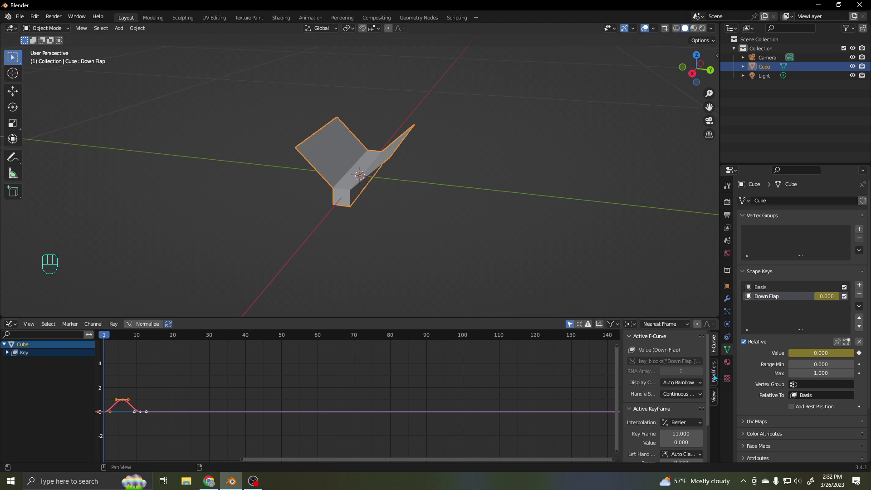
click(714, 377)
click(682, 339)
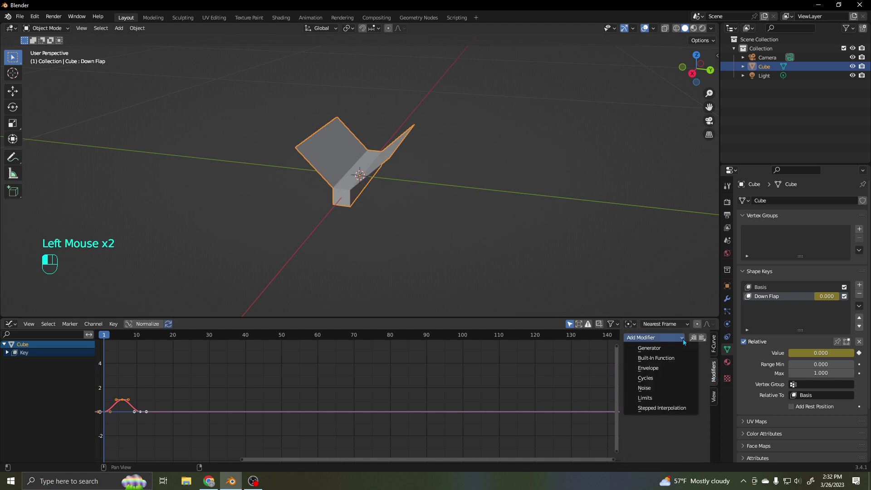
click(668, 378)
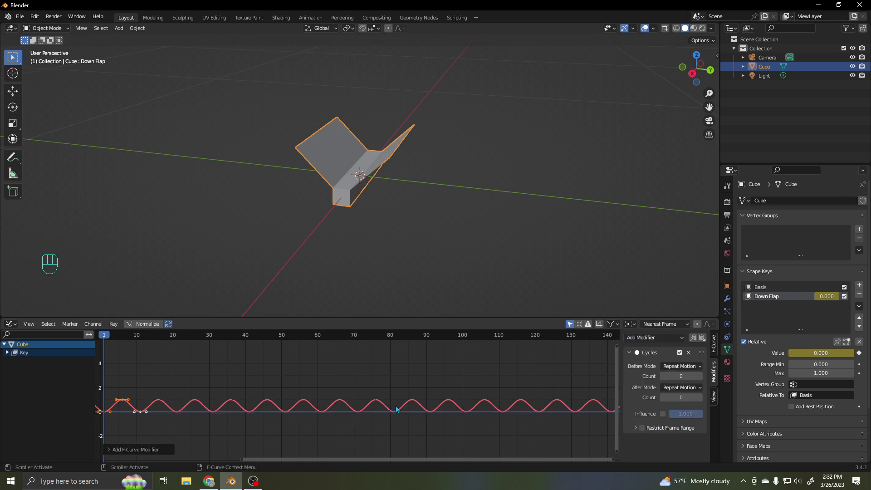
key(space)
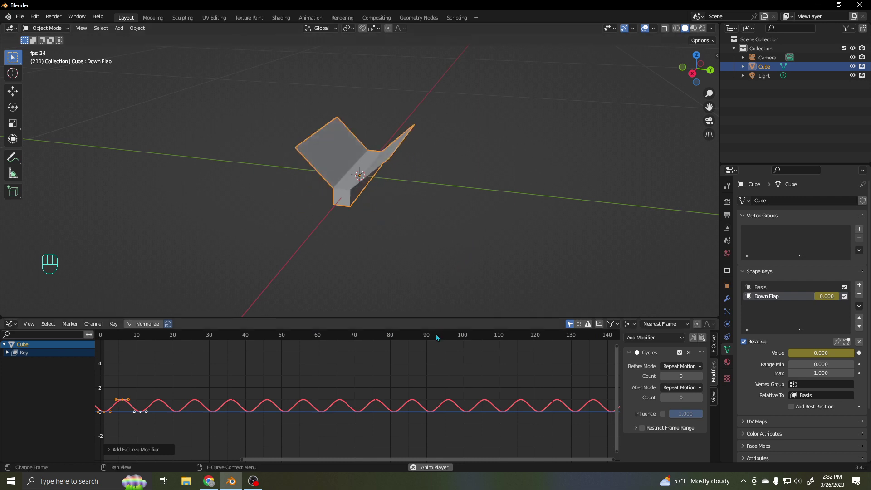
- Stop playback, return the playhead to frame 0, and zoom out the viewport
key(space)
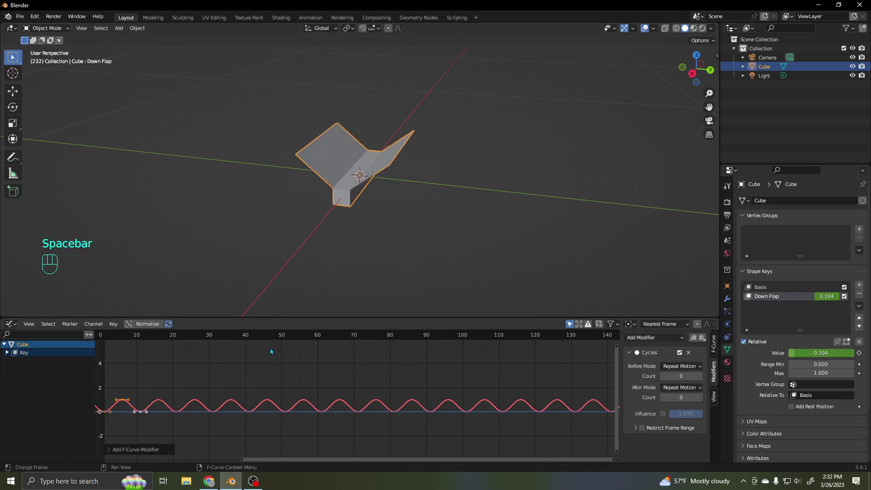
click(139, 338)
drag(109, 337, 101, 337)
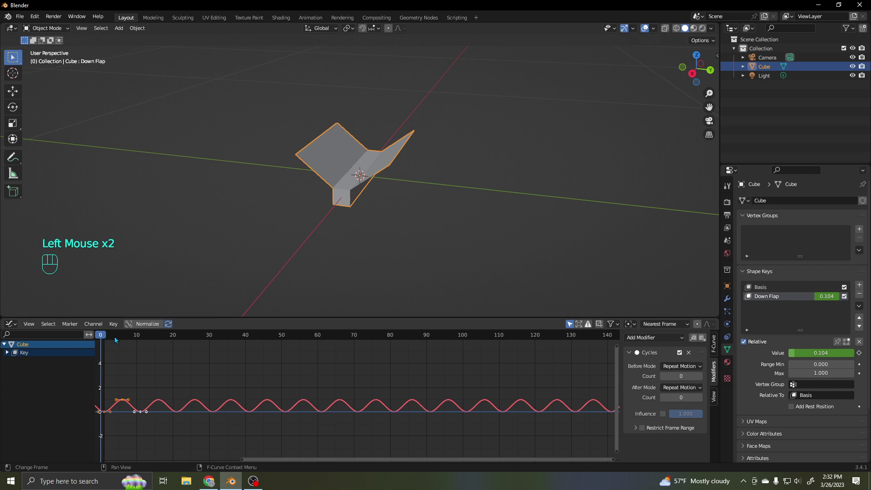
scroll(407, 229, down, 4)
mouse_move(387, 239)
middle_down()
mouse_move(336, 238)
mouse_move(386, 240)
middle_up()
scroll(366, 238, down, 1)
scroll(366, 238, down, 2)
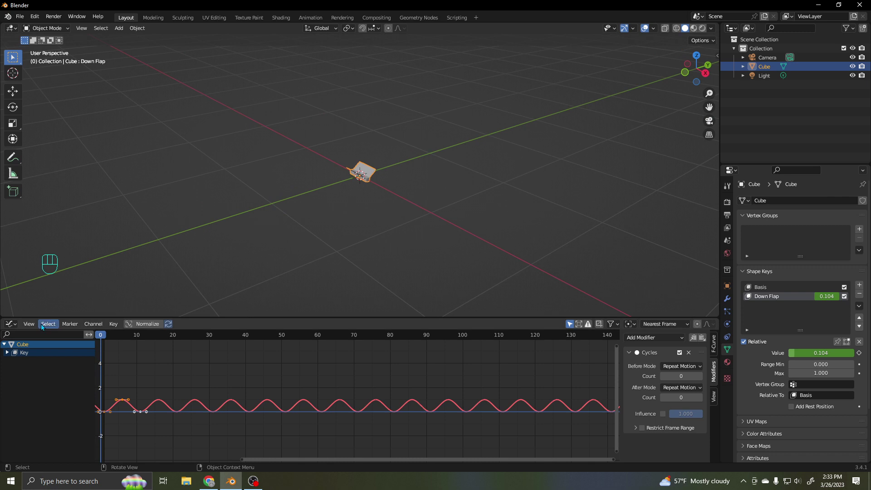
- Switch the lower Graph Editor back to a Timeline and scrub through the frames
click(12, 327)
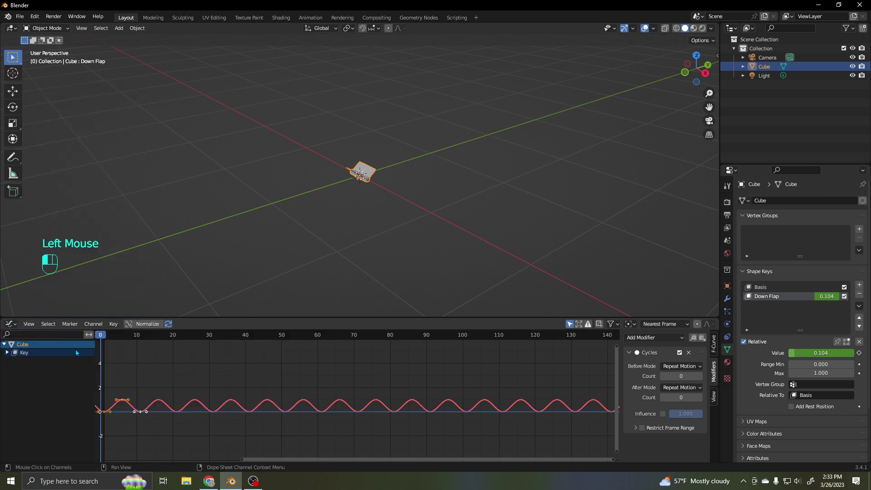
click(12, 325)
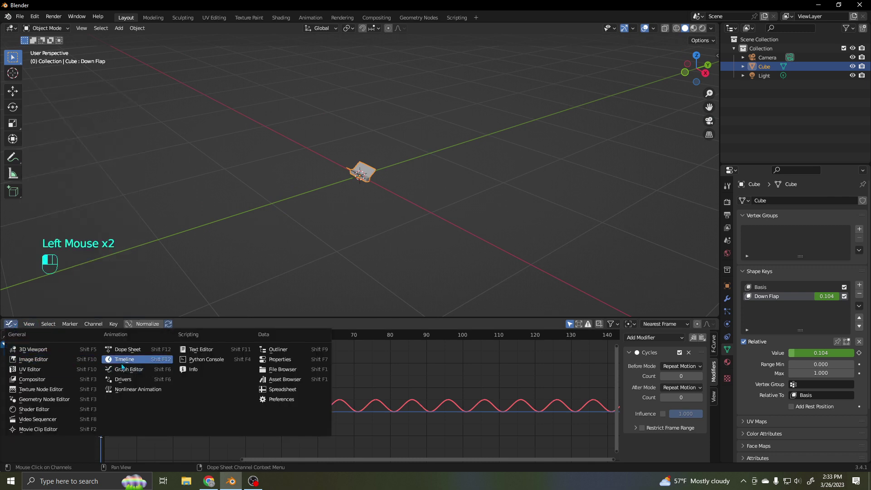
click(122, 360)
middle_drag(269, 296, 319, 285)
mouse_move(34, 344)
mouse_down()
mouse_move(90, 341)
mouse_move(25, 340)
mouse_up()
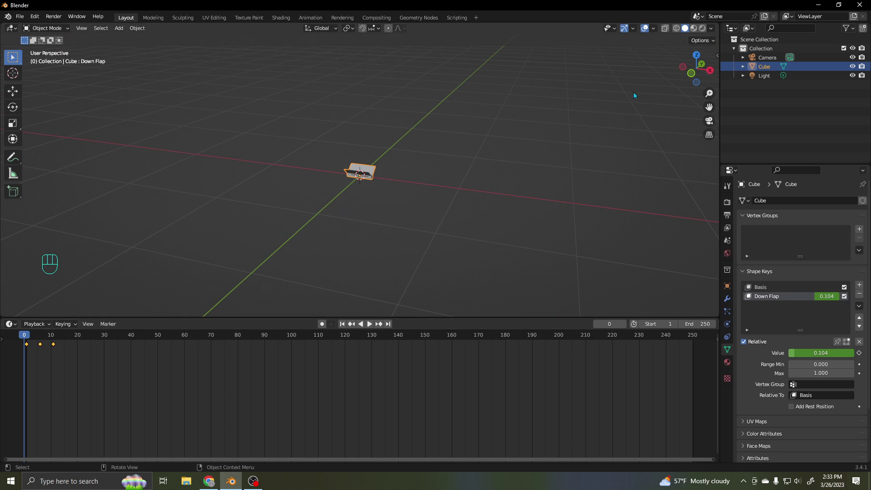
- Enable auto keying and place the cube at its starting and frame-16 positions
click(322, 324)
key(g)
click(206, 190)
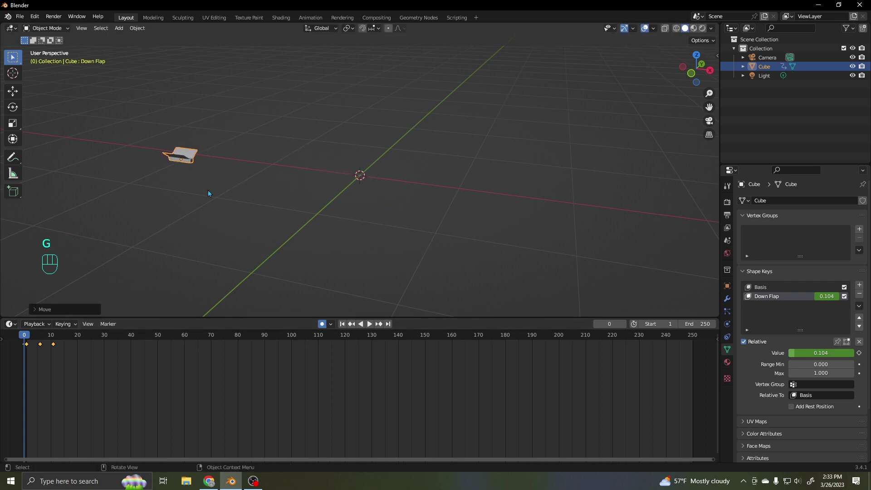
drag(25, 338, 69, 337)
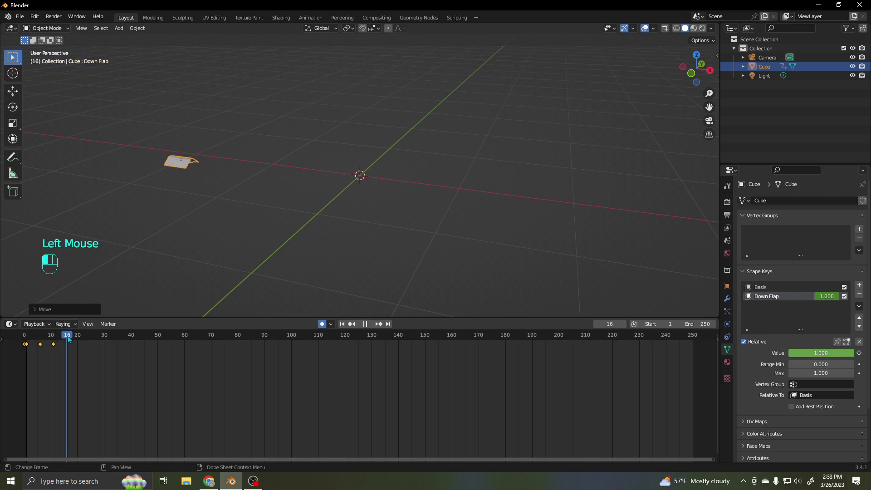
key(g)
click(423, 220)
middle_drag(423, 221, 421, 259)
key(g)
- Move the cube at frames 37 and 52, rotating it around Z at frame 52
drag(69, 338, 123, 337)
key(g)
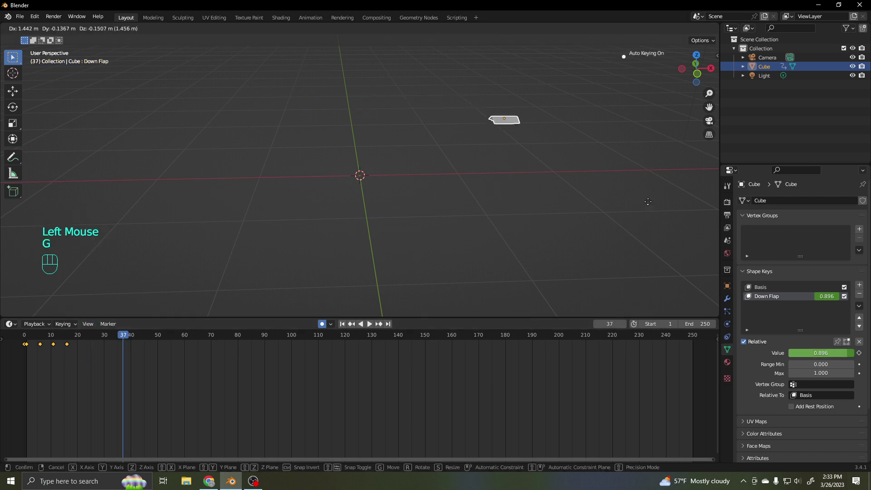
click(721, 252)
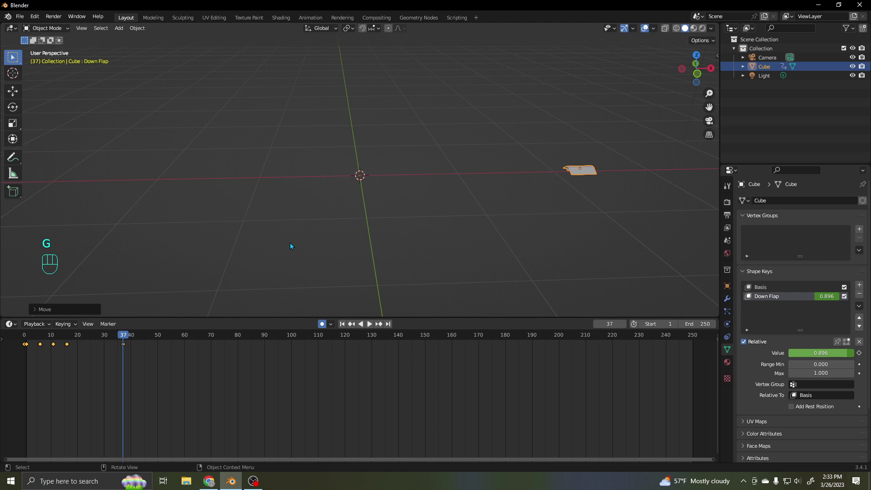
drag(121, 340, 163, 339)
middle_drag(508, 257, 593, 257)
key(g)
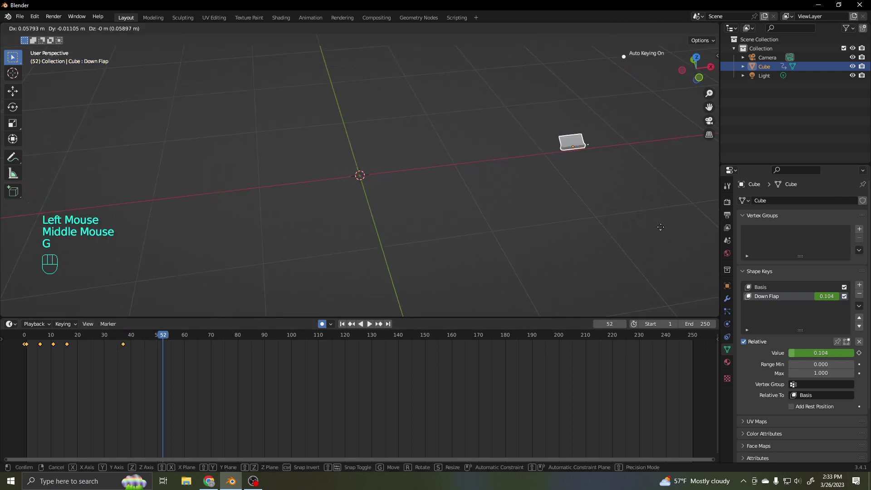
click(6, 249)
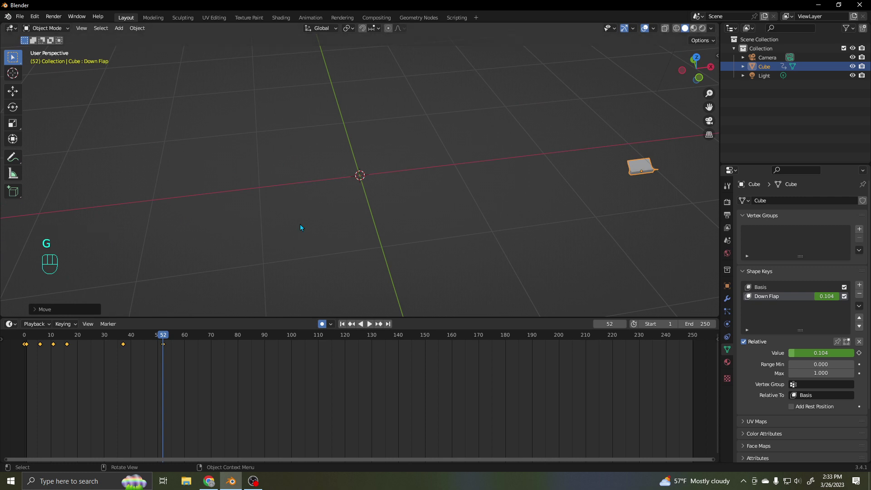
key(r)
key(z)
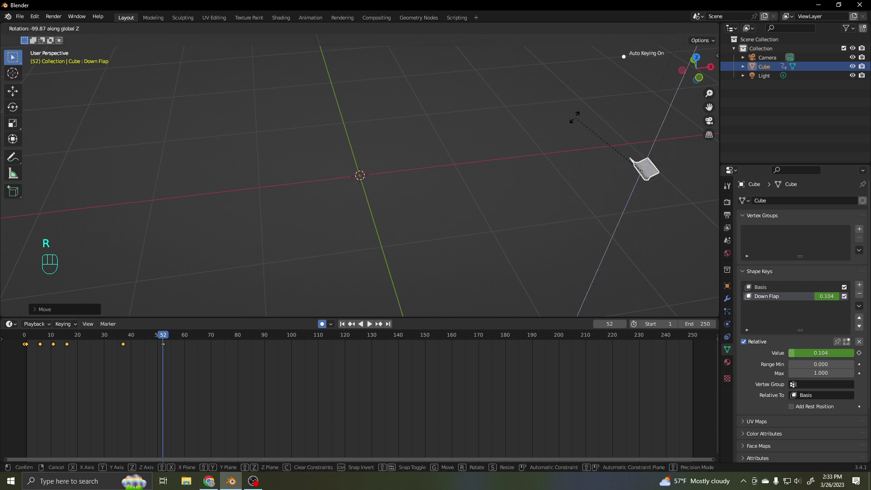
click(575, 119)
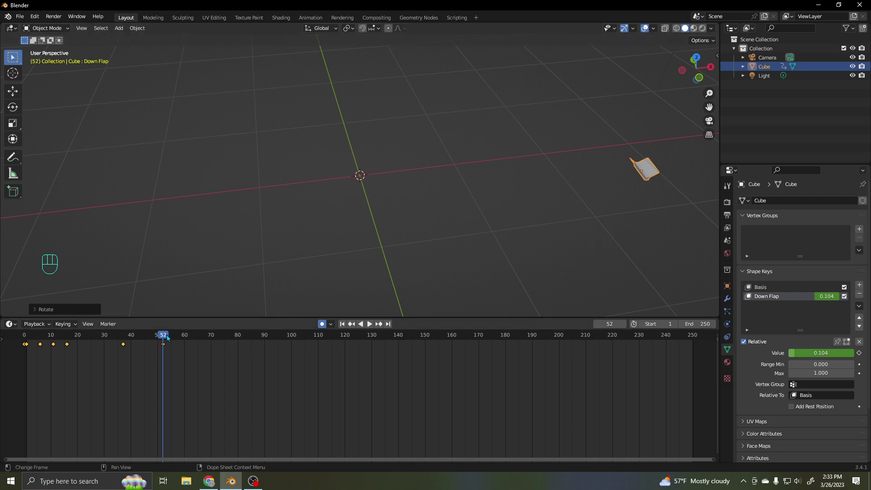
- At frame 69, move the cube to a new spot and turn it around Z
drag(164, 336, 209, 336)
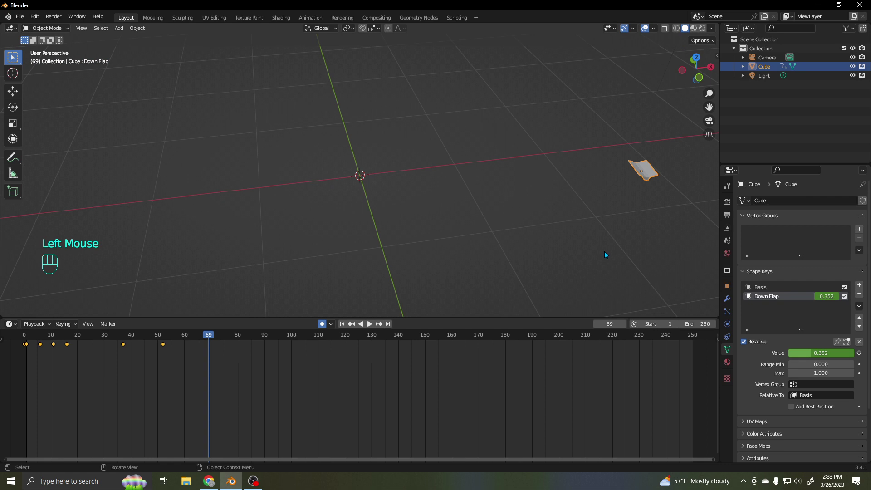
key(g)
click(446, 91)
middle_drag(446, 91, 406, 140)
key(r)
key(z)
click(263, 250)
middle_drag(262, 251, 371, 279)
scroll(291, 271, down, 4)
- At frame 109, move the cube again and rotate it around Z to a new heading
drag(215, 330, 315, 332)
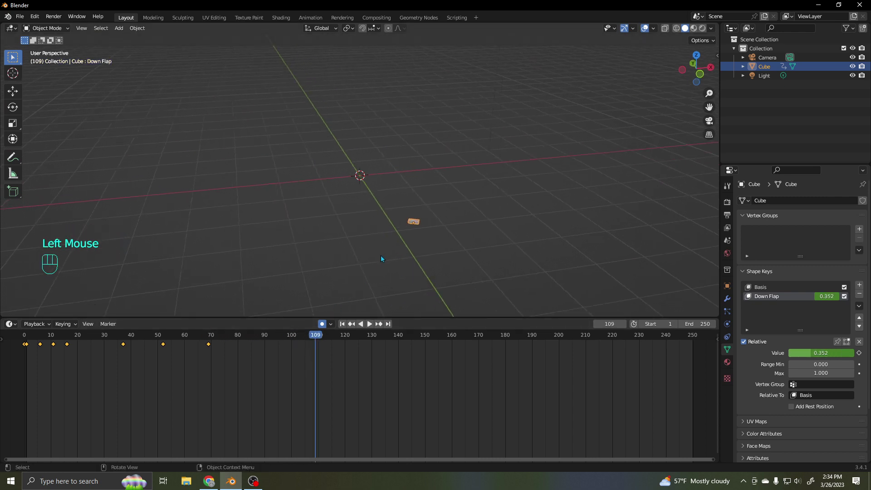
middle_drag(374, 256, 413, 244)
key(g)
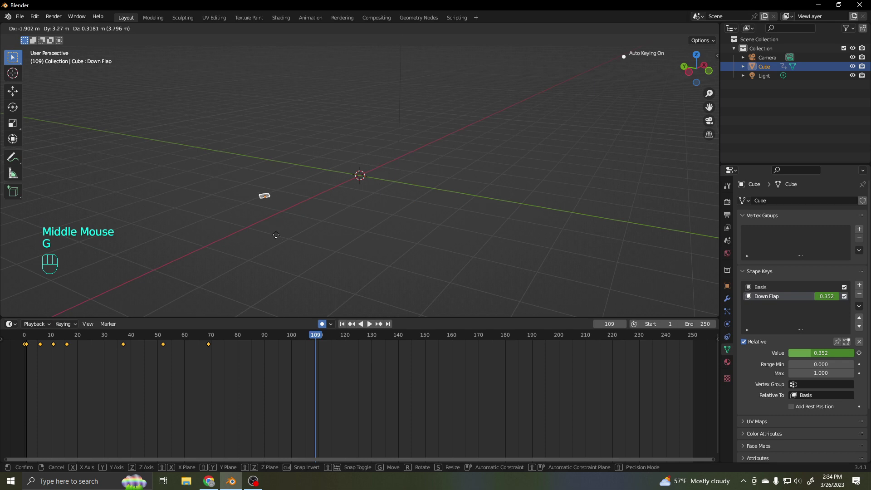
click(278, 183)
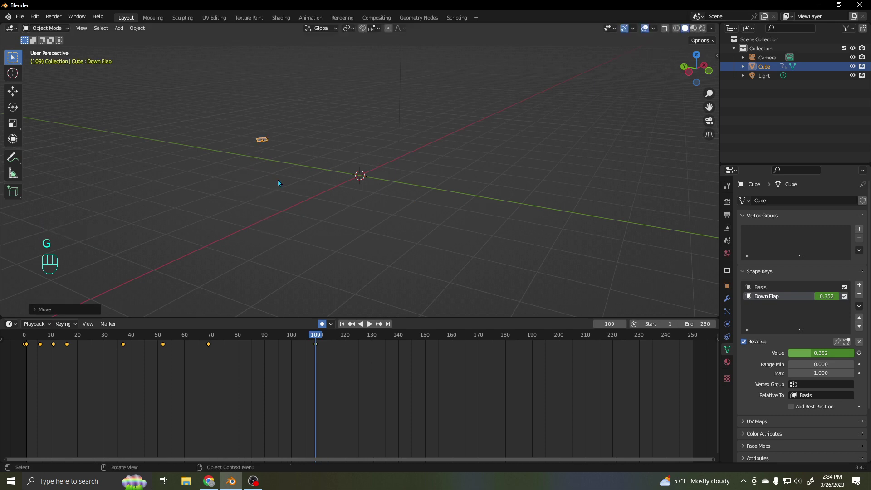
middle_drag(290, 137, 295, 135)
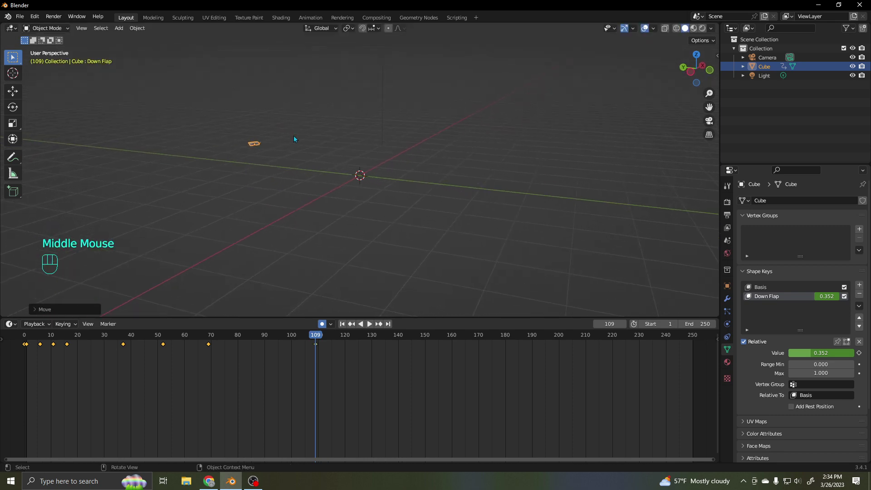
key(r)
key(z)
click(253, 171)
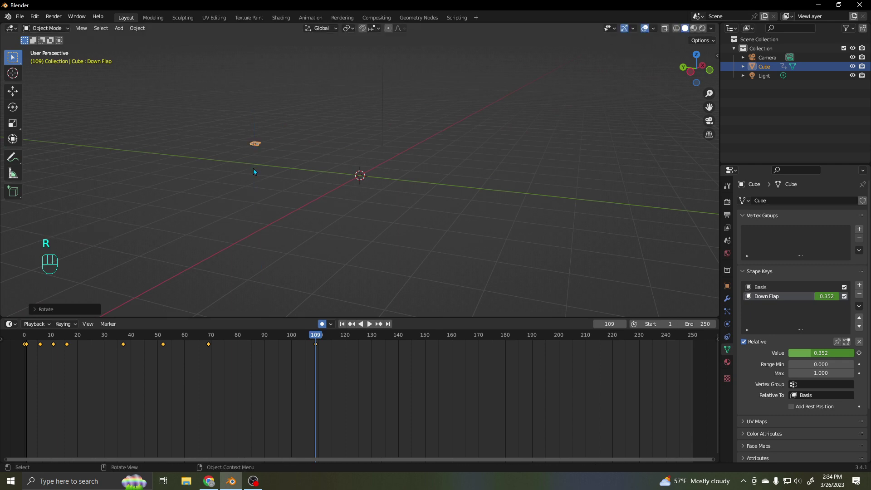